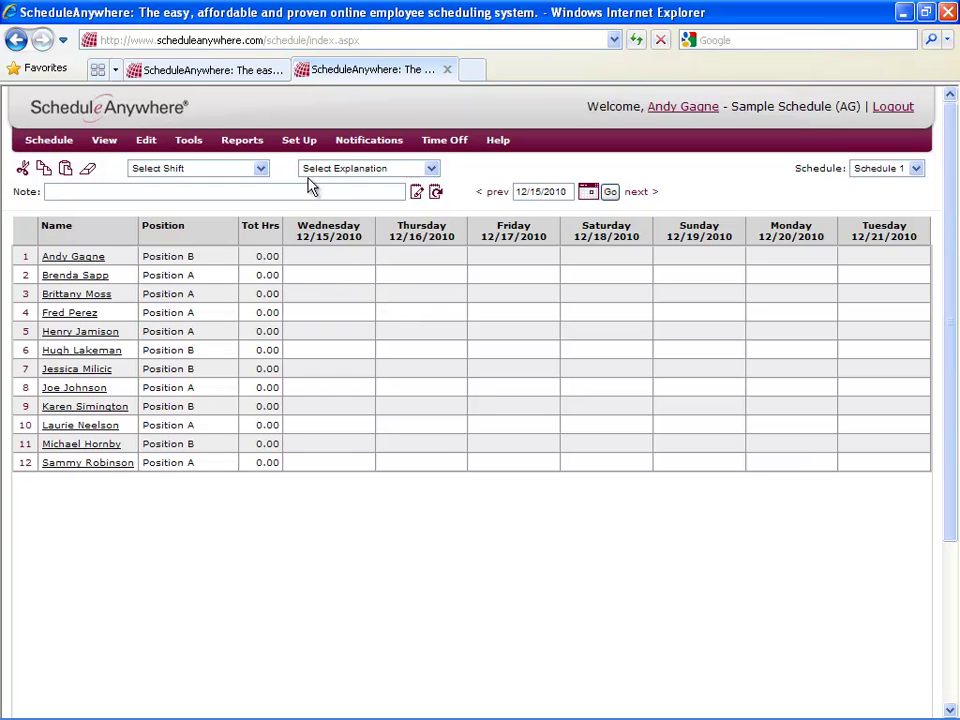
# Go to the Shifts setup list under Set Up and begin a new shift.
pyautogui.click(298, 141)
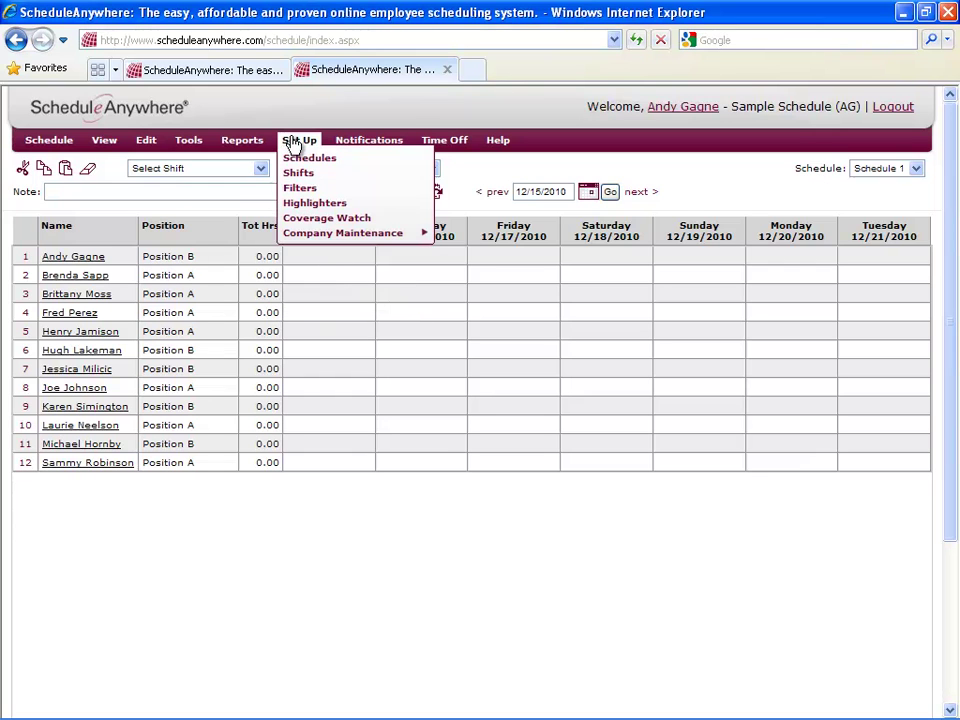
pyautogui.click(298, 175)
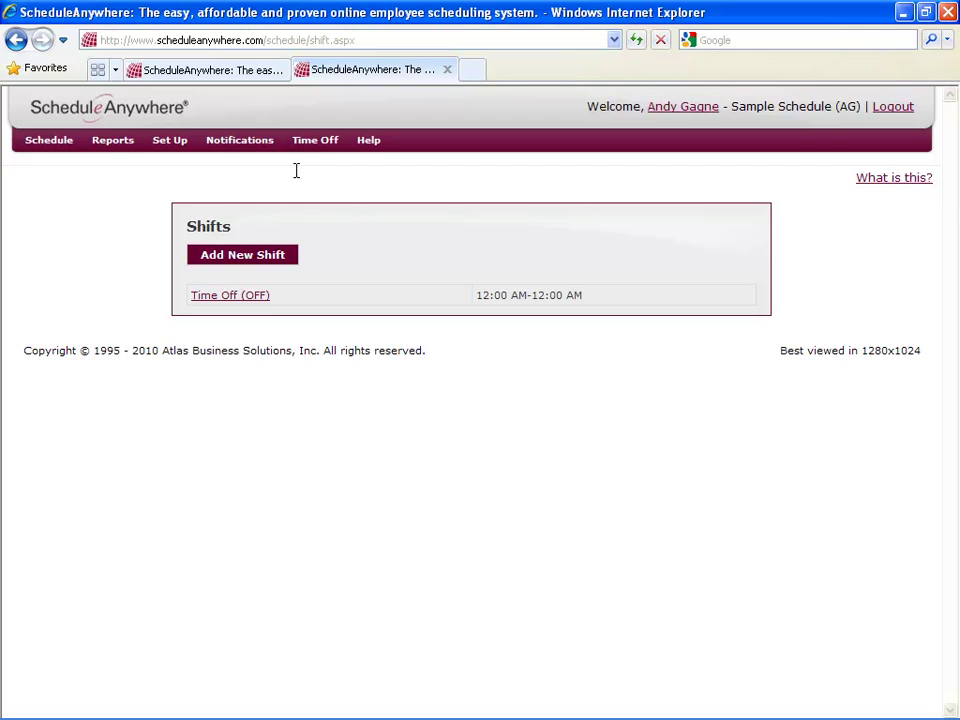
pyautogui.click(257, 258)
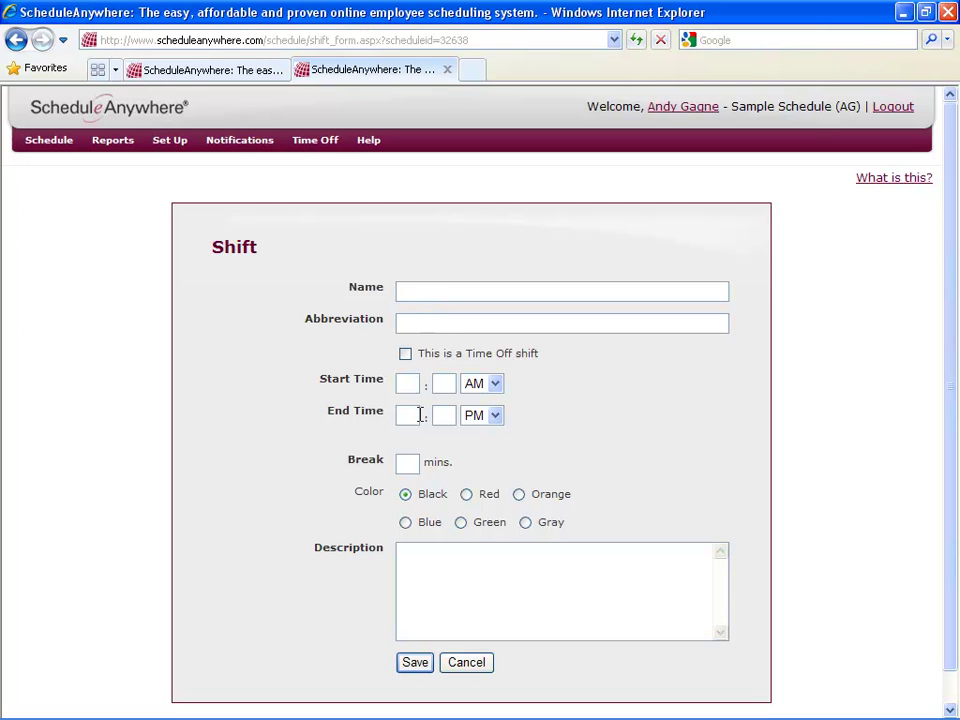
# Name the new shift 7a-3p with abbreviation 7-3.
pyautogui.click(417, 293)
pyautogui.write('7a-3p')
pyautogui.click(441, 326)
pyautogui.write('7-3')
# Set the shift to start at 7:00 AM and end at 3:00 PM.
pyautogui.click(415, 384)
pyautogui.write('7')
pyautogui.press('Tab')
pyautogui.write('00')
pyautogui.press('Tab')
pyautogui.press('Tab')
pyautogui.write('3')
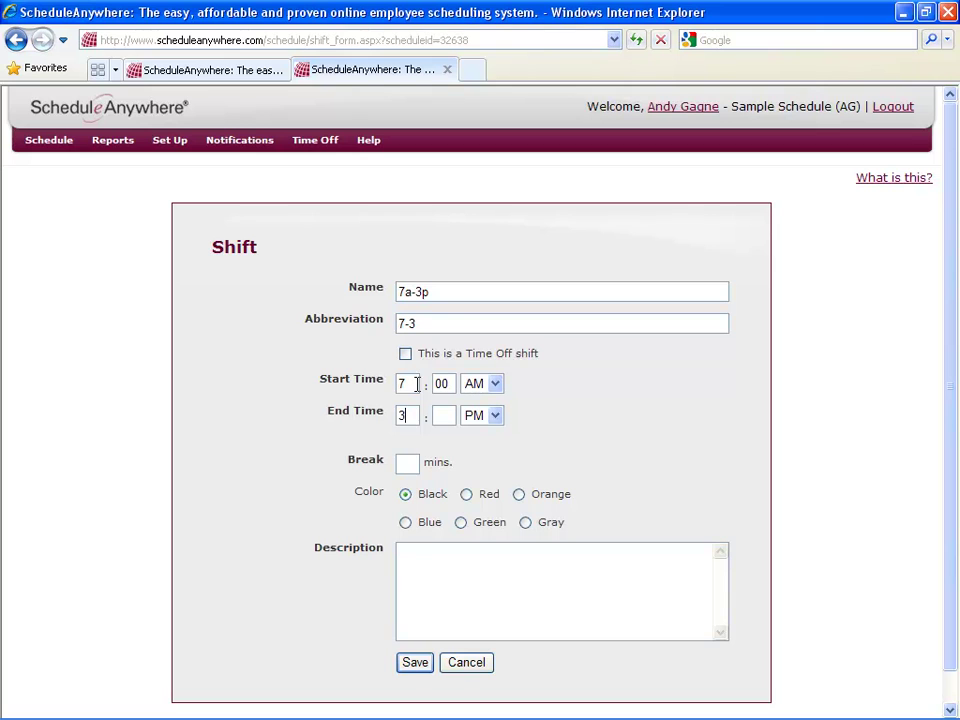
pyautogui.write('00')
# Give the shift a 60-minute break and red colour, then save it.
pyautogui.click(410, 463)
pyautogui.write('60')
pyautogui.press('Return')
pyautogui.click(467, 497)
pyautogui.click(416, 664)
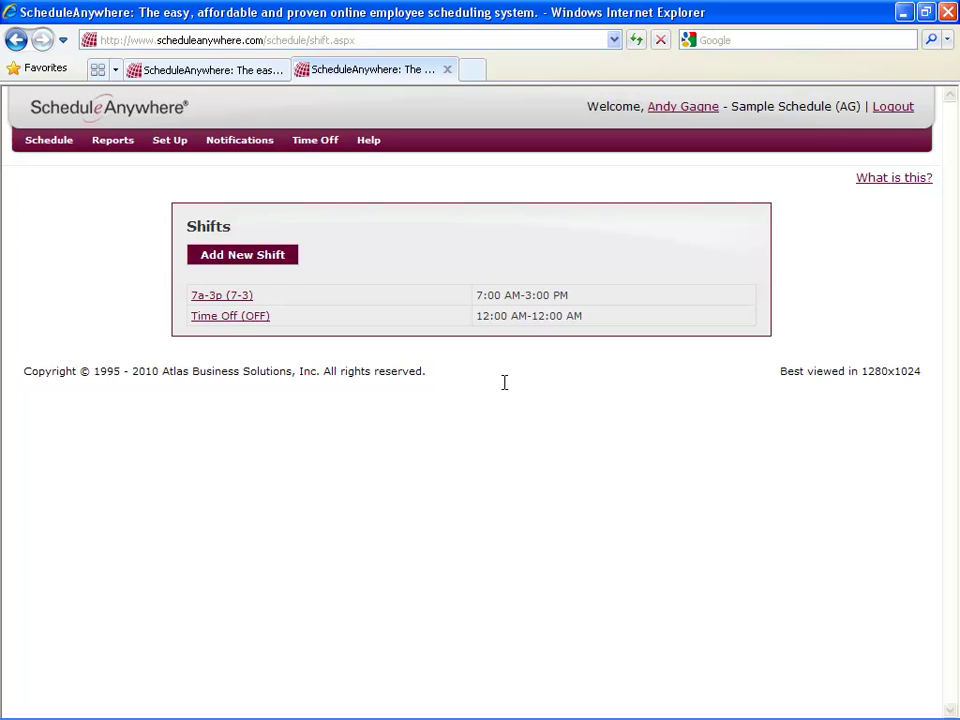
# Go to Set Up > Company Maintenance > Explanations to view the explanations list.
pyautogui.click(160, 144)
pyautogui.moveTo(229, 236)
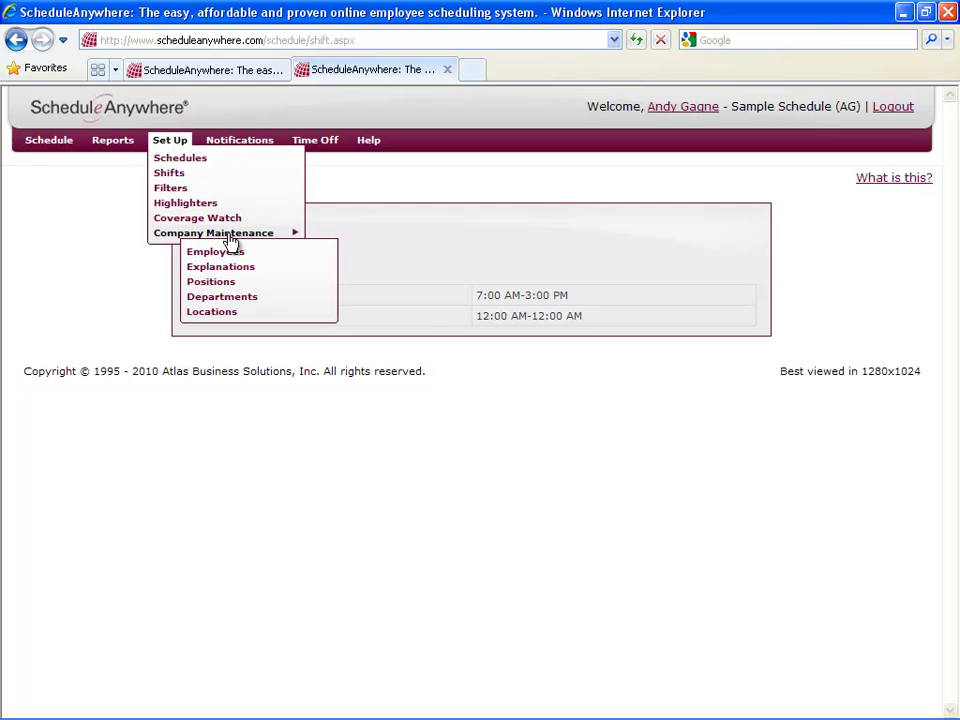
pyautogui.click(258, 268)
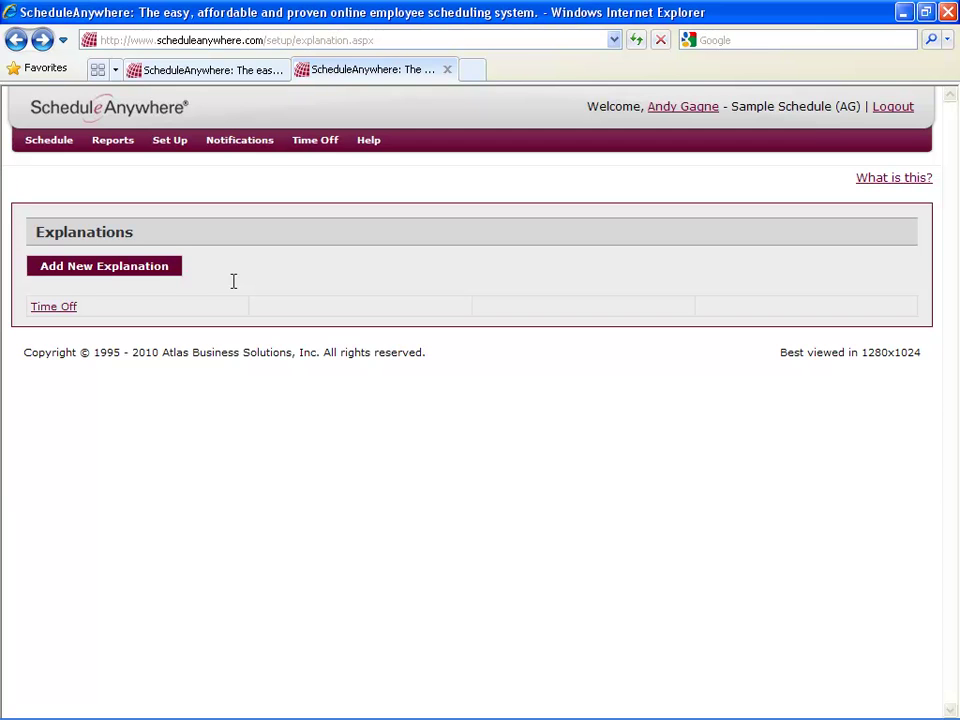
# Add a Sick explanation with abbreviation S.
pyautogui.click(157, 276)
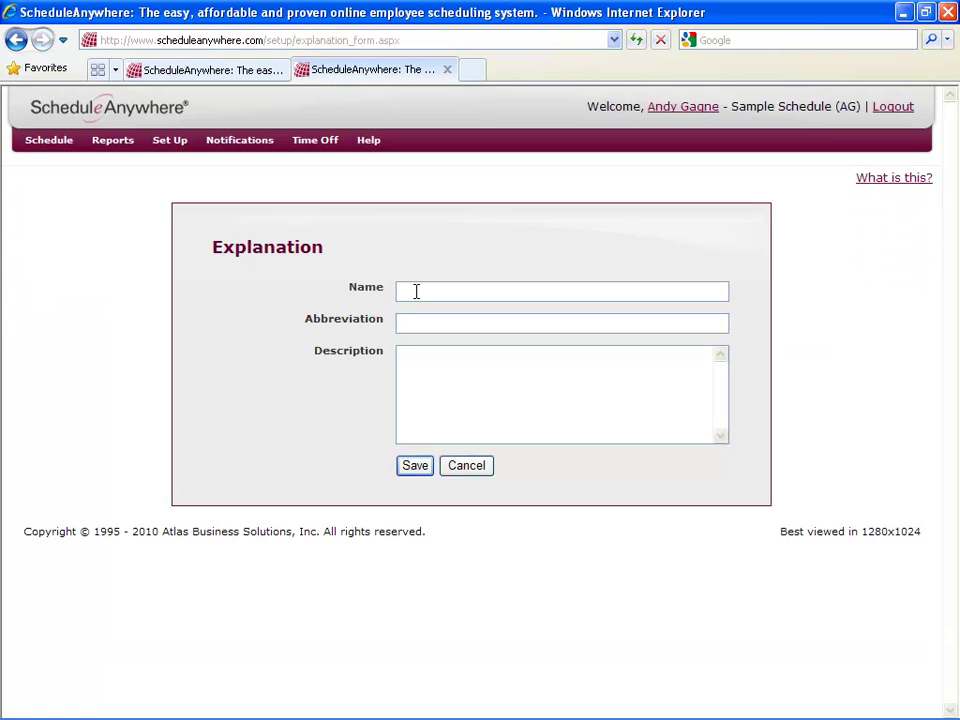
pyautogui.click(414, 291)
pyautogui.write('Sick')
pyautogui.press('Tab')
pyautogui.write('S')
pyautogui.click(418, 468)
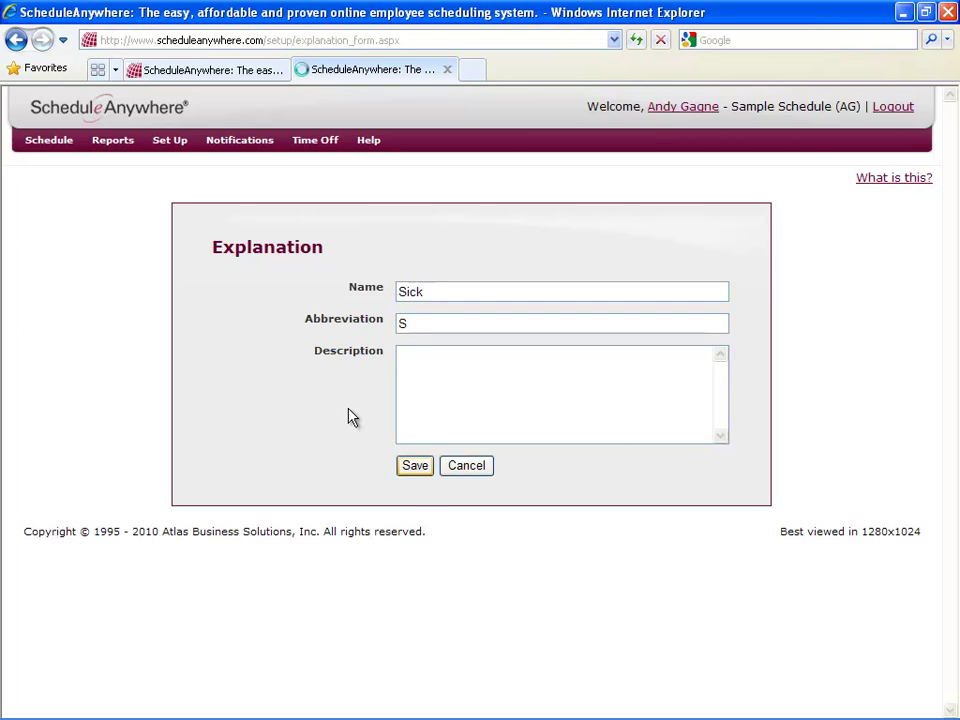
# Add a North Wing explanation with abbreviation NW.
pyautogui.click(105, 271)
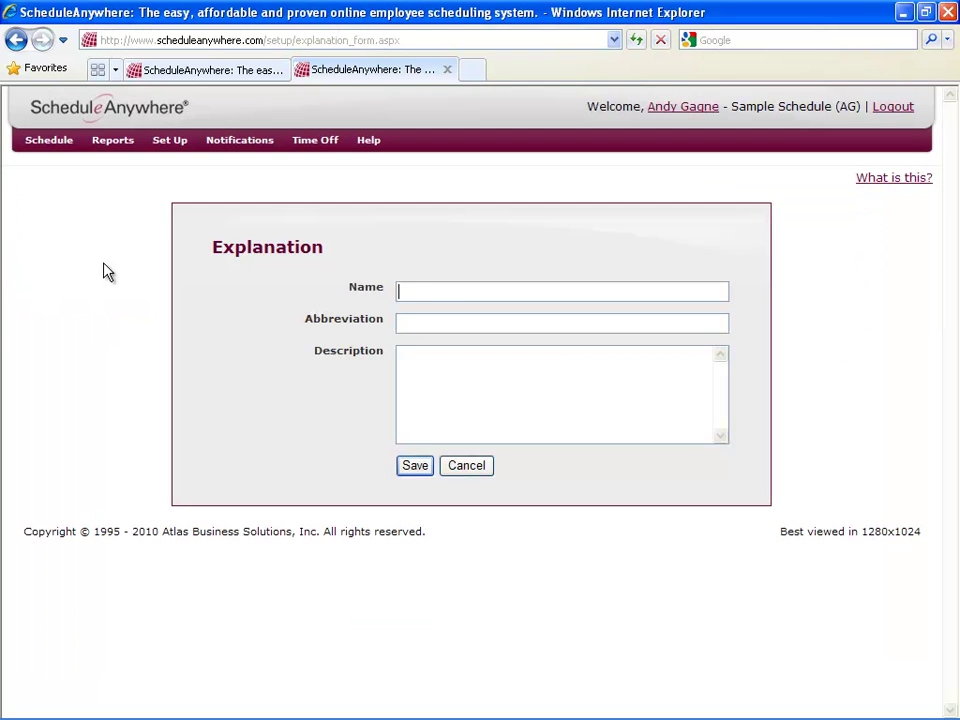
pyautogui.click(429, 291)
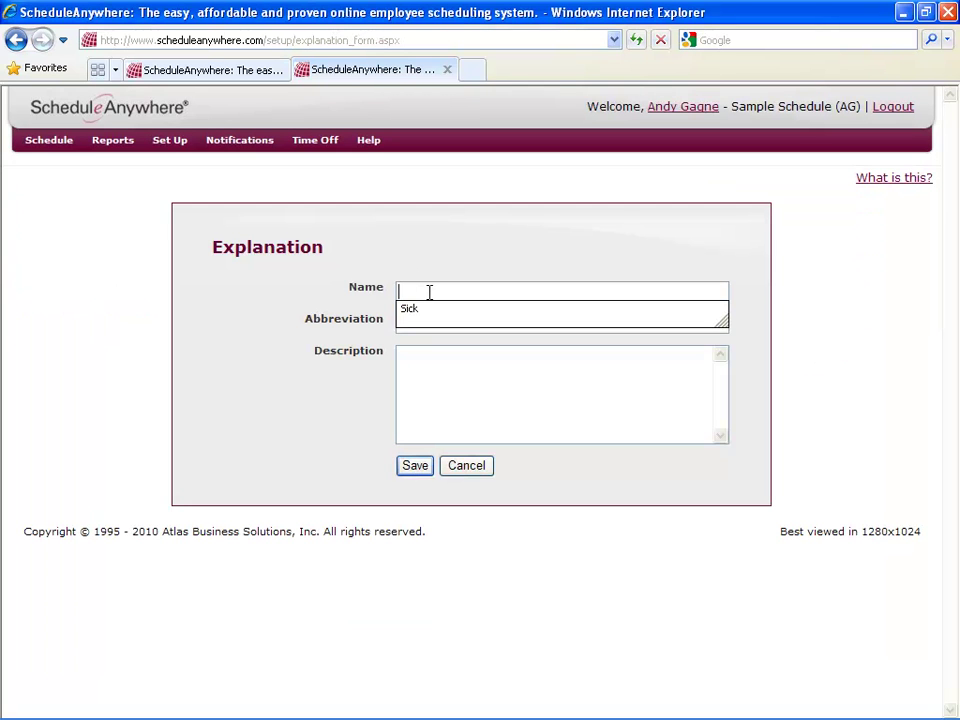
pyautogui.write('Nort')
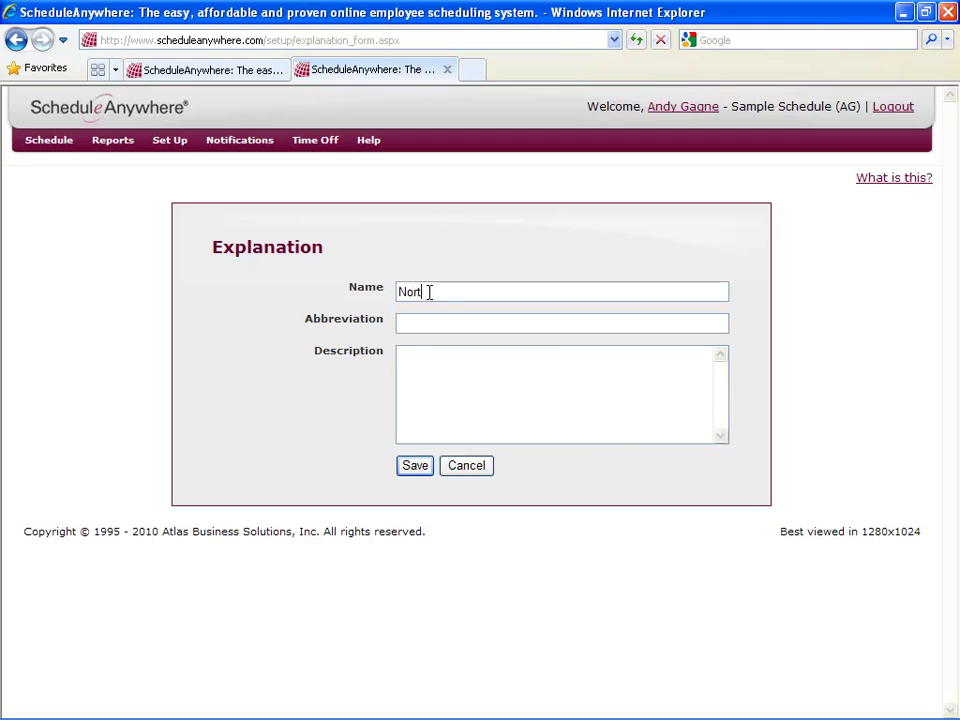
pyautogui.write('h Wing')
pyautogui.press('Tab')
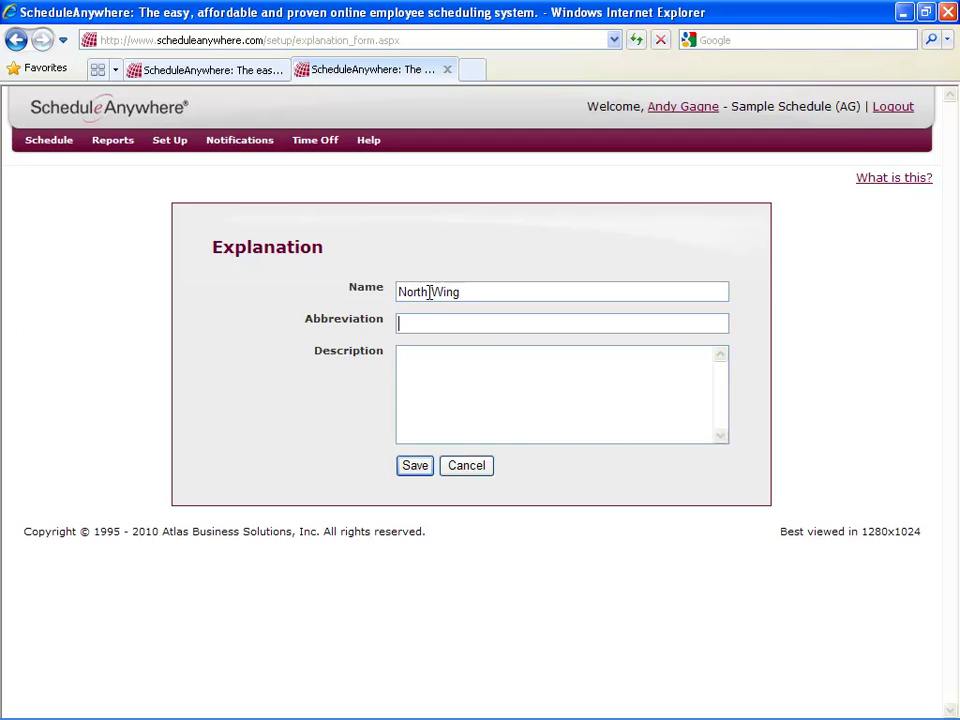
pyautogui.write('NW')
pyautogui.click(412, 463)
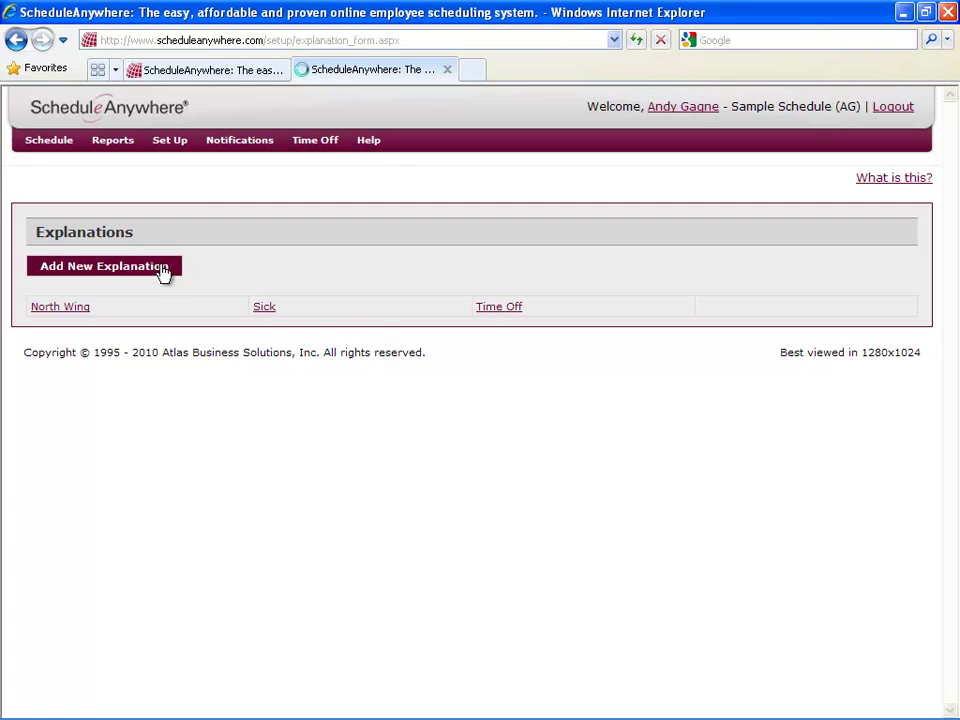
# Add a South Wing explanation with abbreviation SW.
pyautogui.click(163, 268)
pyautogui.click(420, 296)
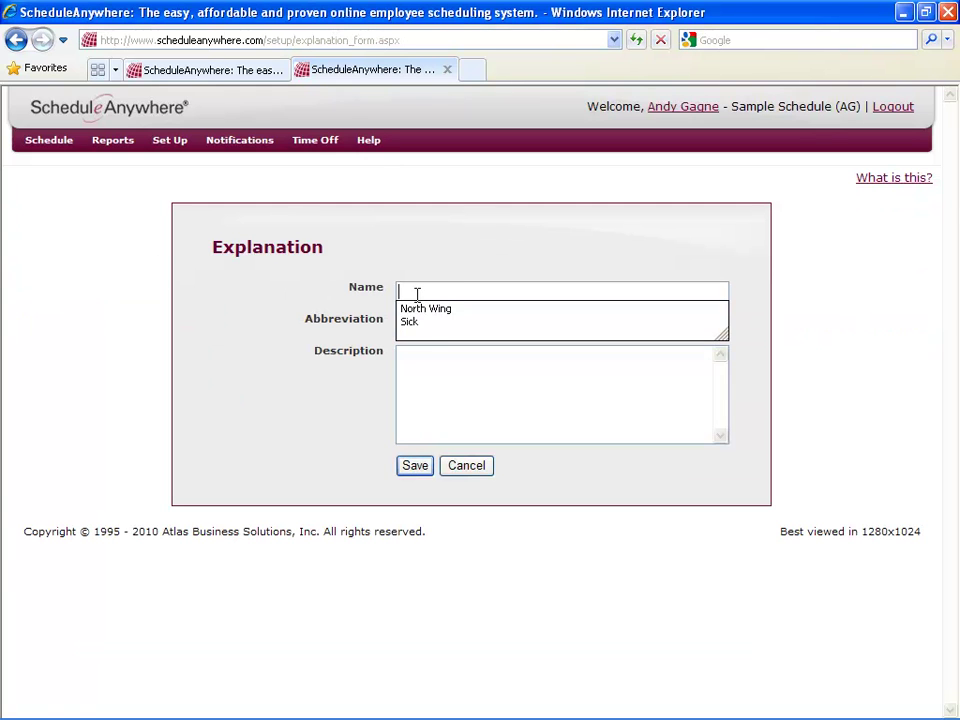
pyautogui.write('South Wing')
pyautogui.press('Tab')
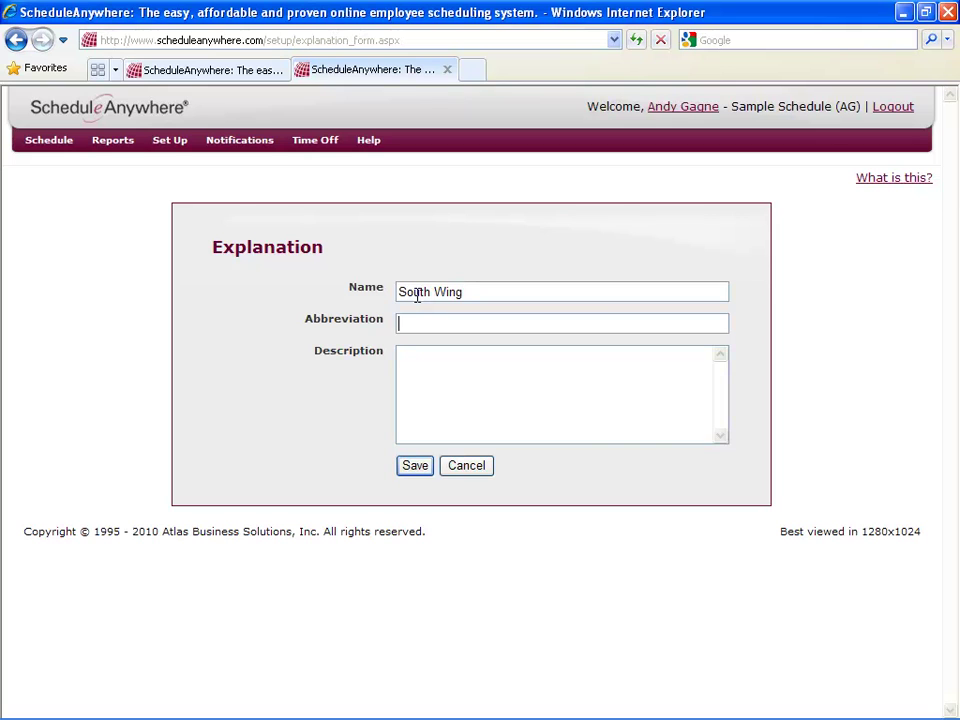
pyautogui.write('SW')
pyautogui.click(425, 466)
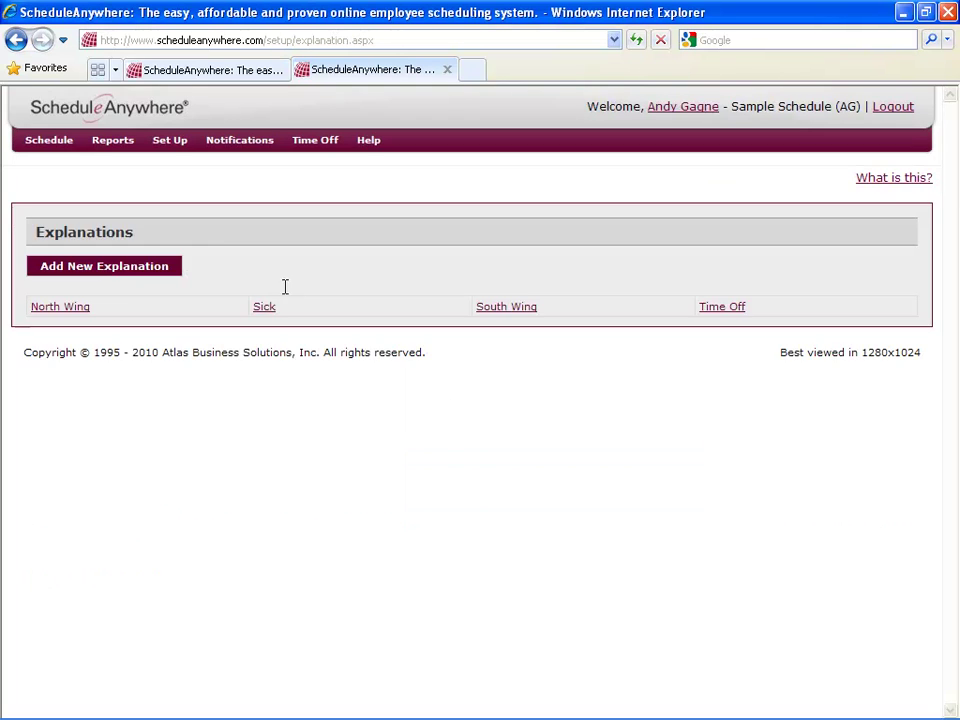
# Begin another new explanation named Personal.
pyautogui.click(139, 268)
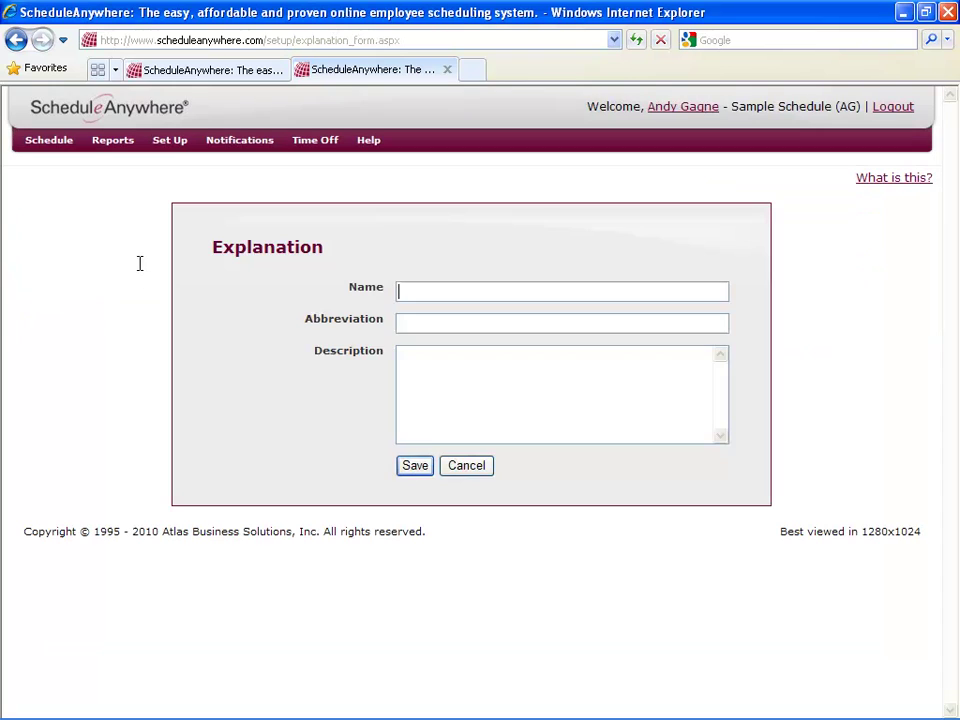
pyautogui.click(412, 290)
pyautogui.write('Per')
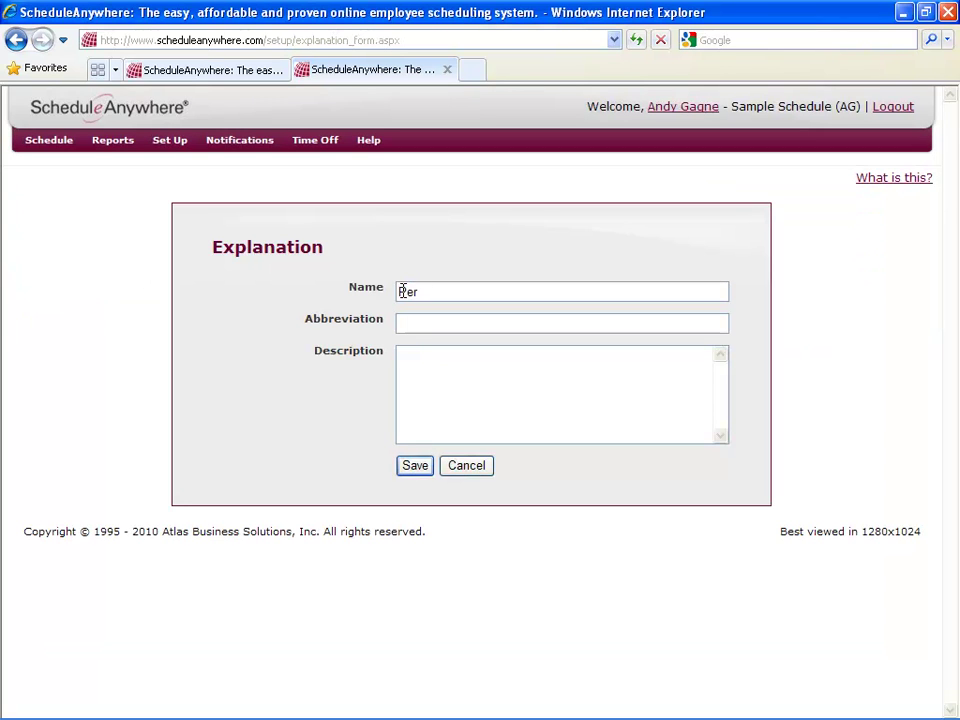
pyautogui.write('sonal')
pyautogui.press('Tab')
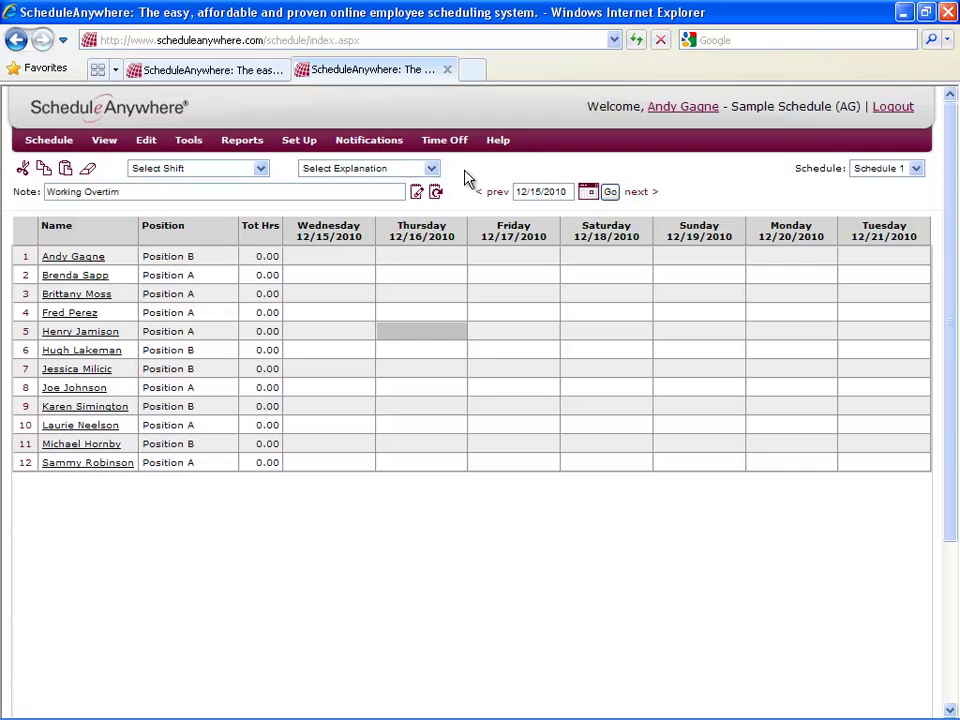
# Assign the 7a-3p (7-3) shift labelled *North Wing to the row 3 employee's Thursday 12/16 cell.
pyautogui.click(437, 298)
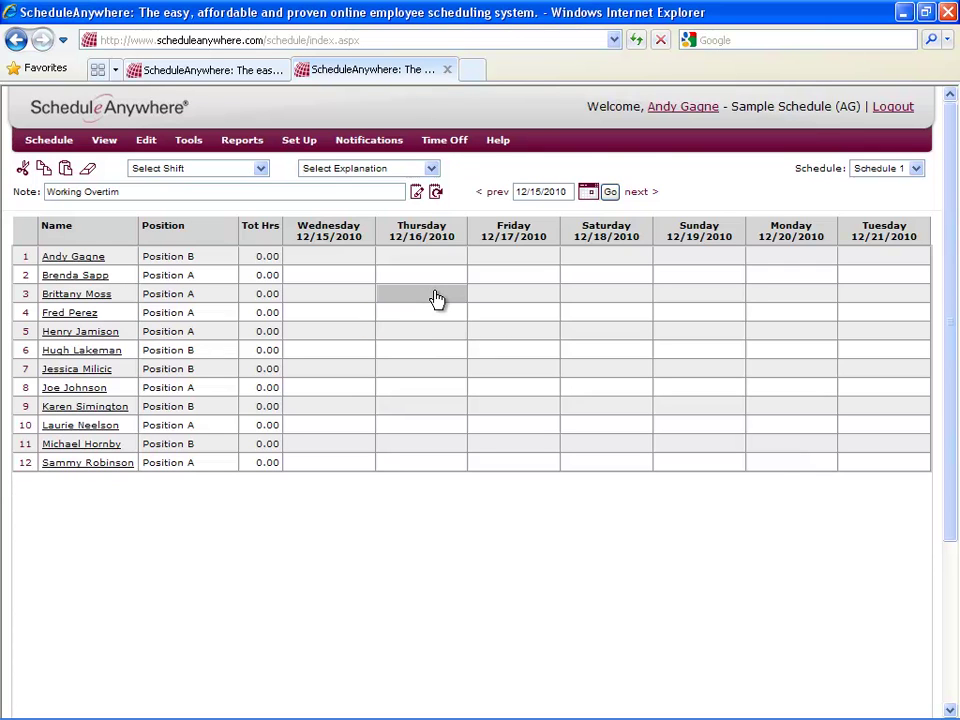
pyautogui.click(260, 168)
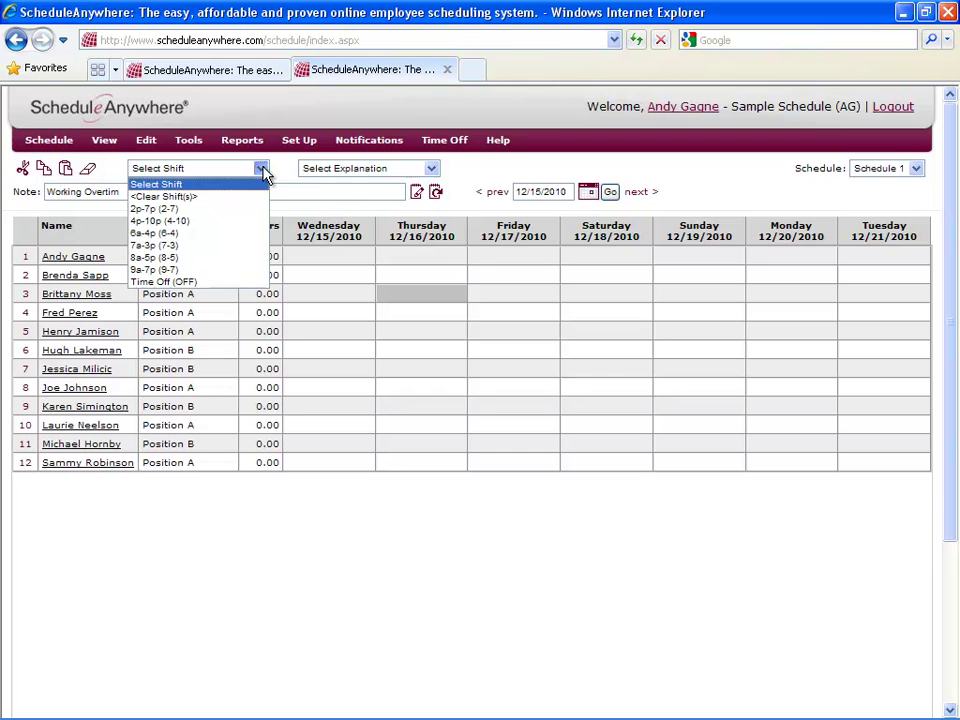
pyautogui.click(155, 246)
pyautogui.click(432, 169)
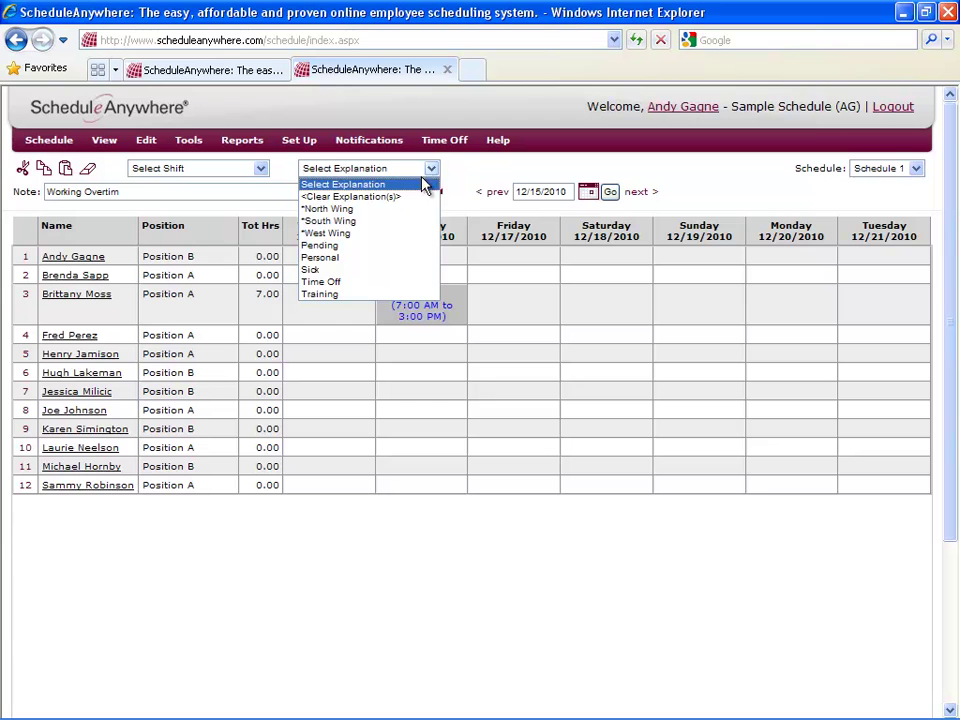
pyautogui.click(355, 210)
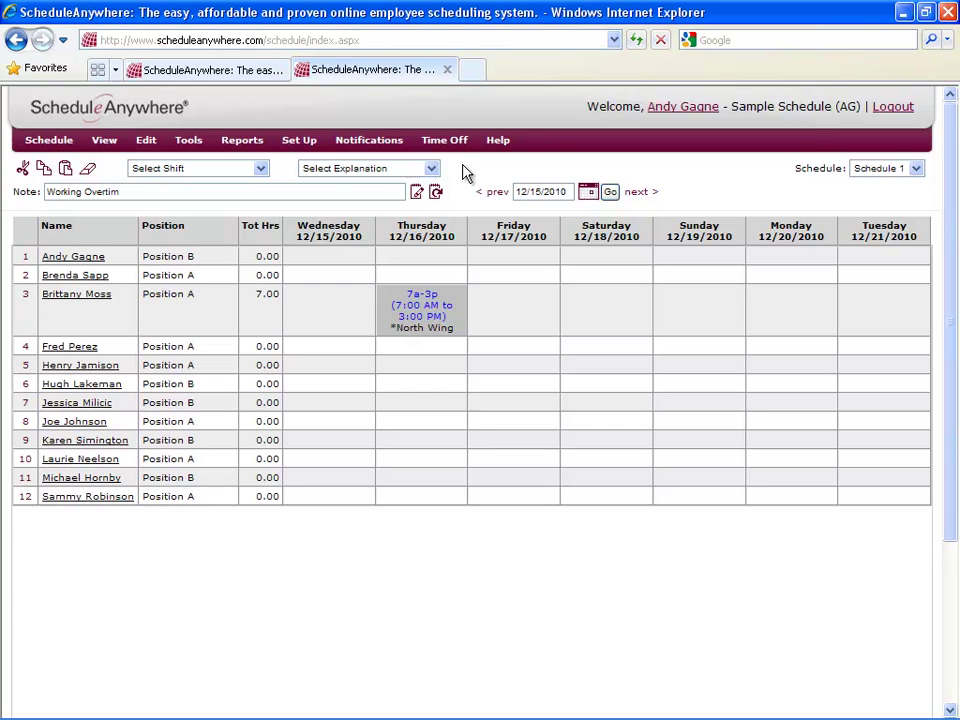
# In the Saturday 12/18 shift editor, select 7a-3p and 4p-10p, tag them *North Wing, and save.
pyautogui.click(601, 316)
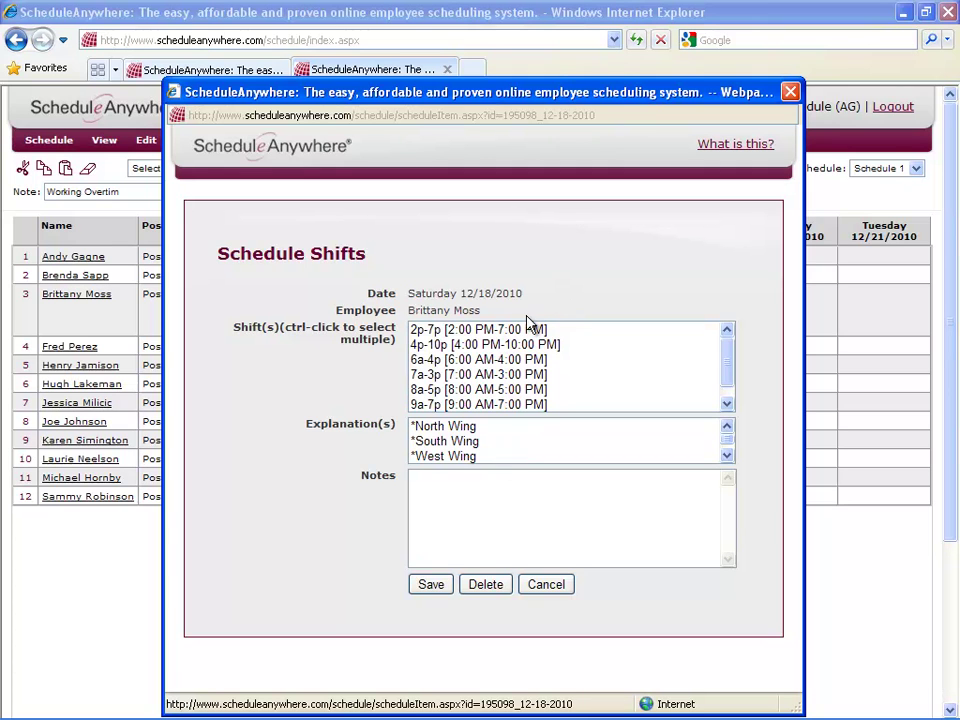
pyautogui.click(434, 372)
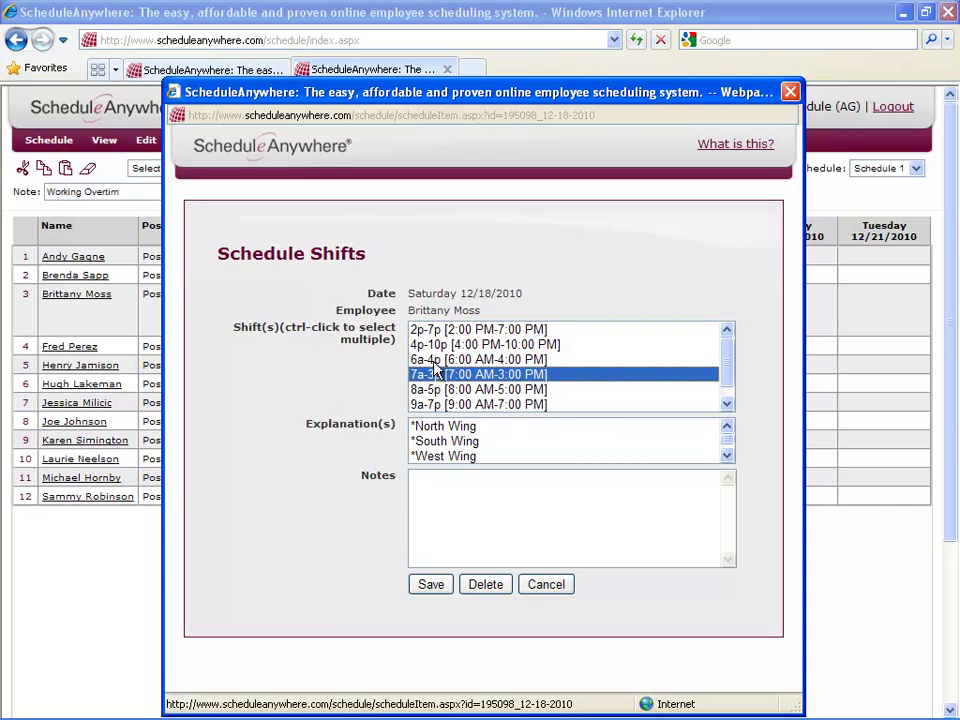
pyautogui.keyDown('ctrl'); pyautogui.click(433, 389); pyautogui.keyUp('ctrl')
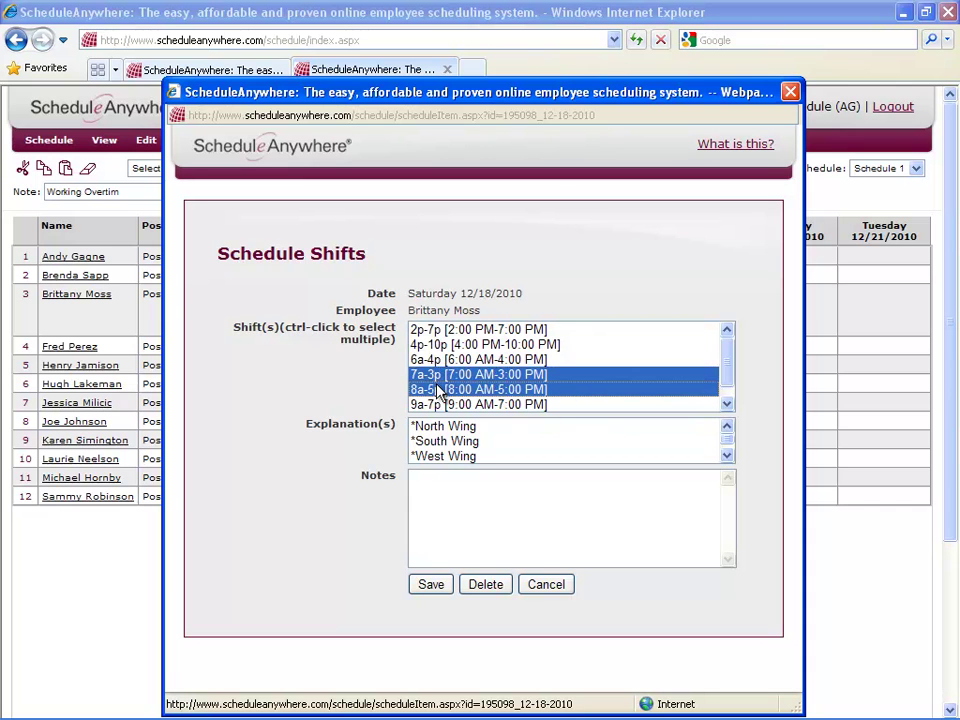
pyautogui.click(431, 584)
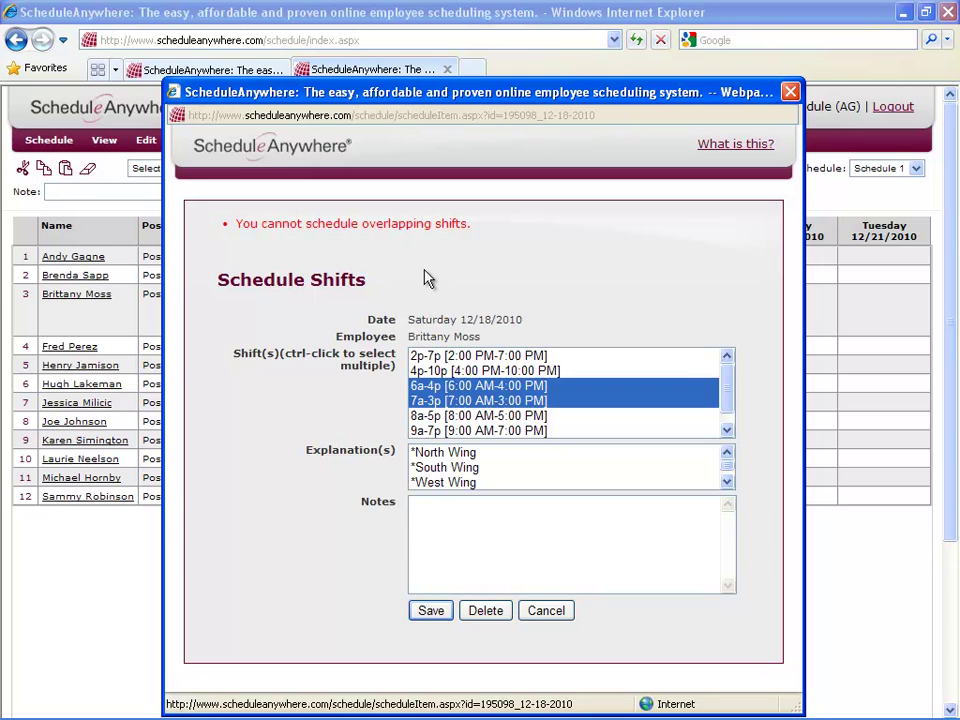
pyautogui.click(445, 401)
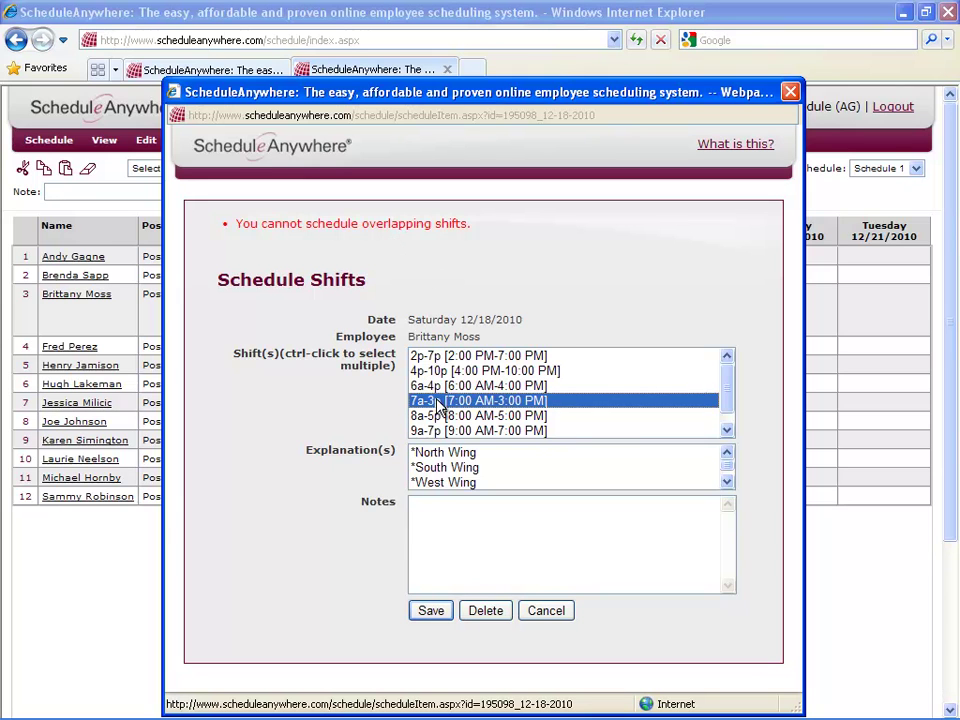
pyautogui.click(727, 430)
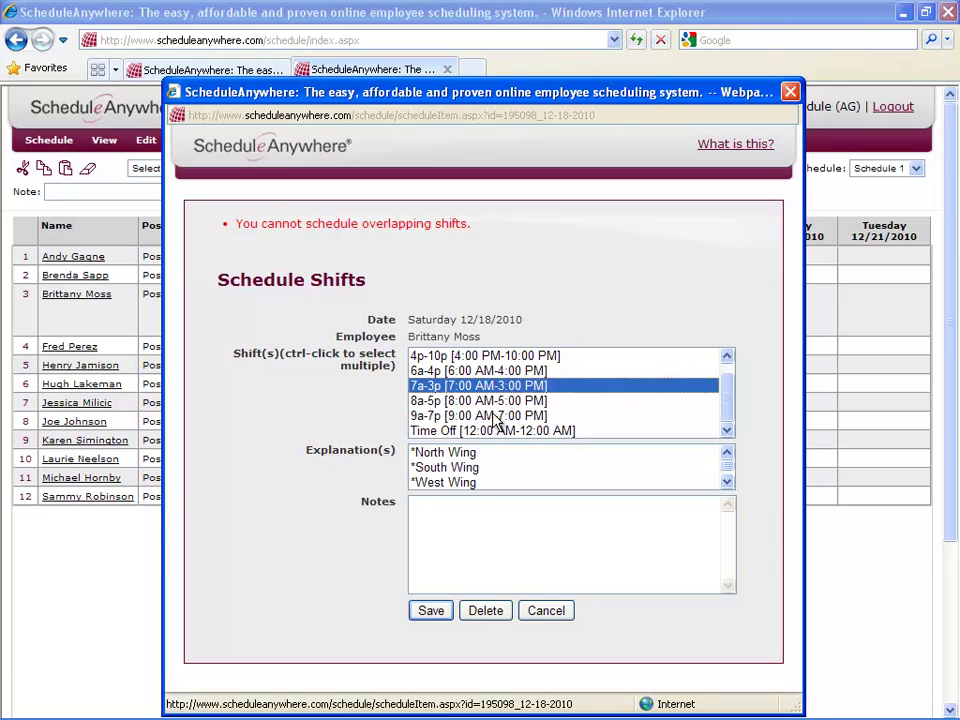
pyautogui.keyDown('ctrl'); pyautogui.click(525, 356); pyautogui.keyUp('ctrl')
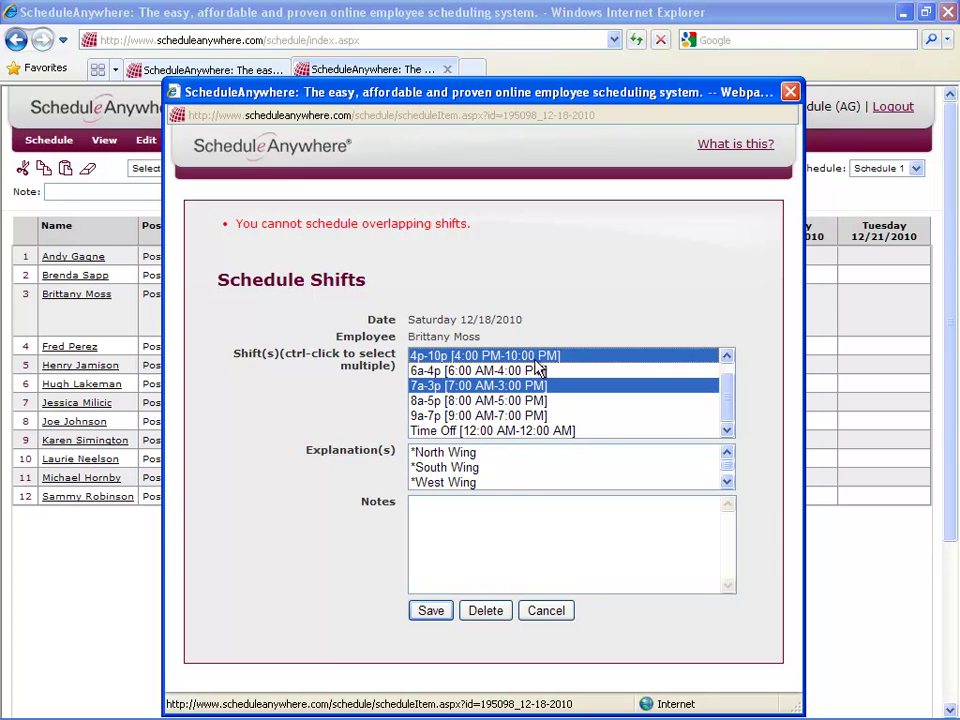
pyautogui.click(421, 452)
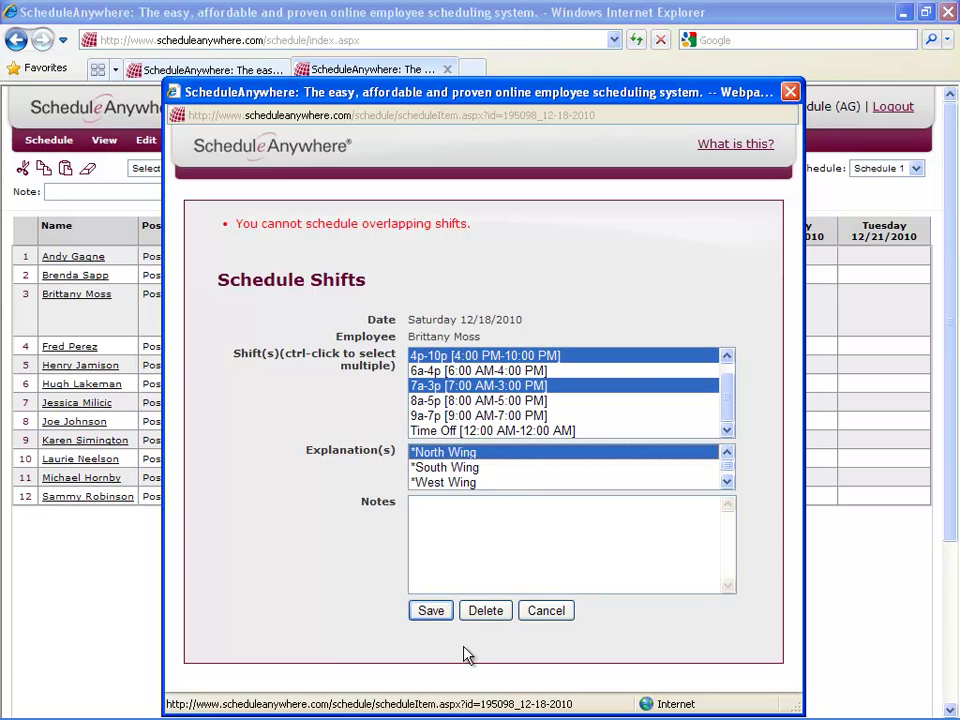
pyautogui.click(434, 613)
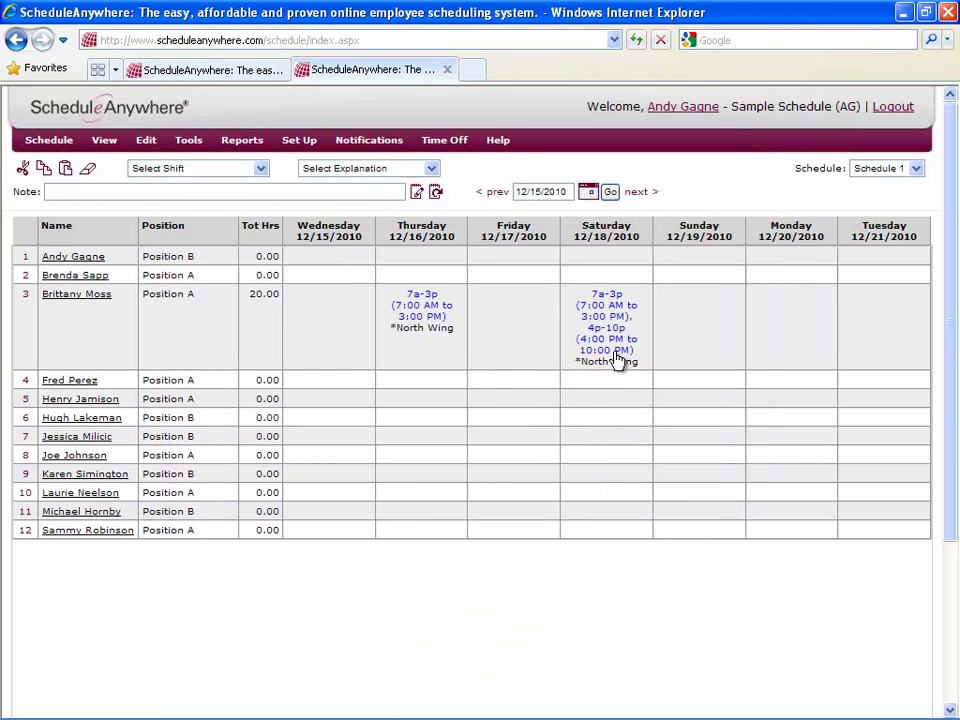
# Select row 5's Wednesday, Friday, Saturday and Sunday cells plus row 8's Friday–Sunday cells.
pyautogui.moveTo(617, 360)
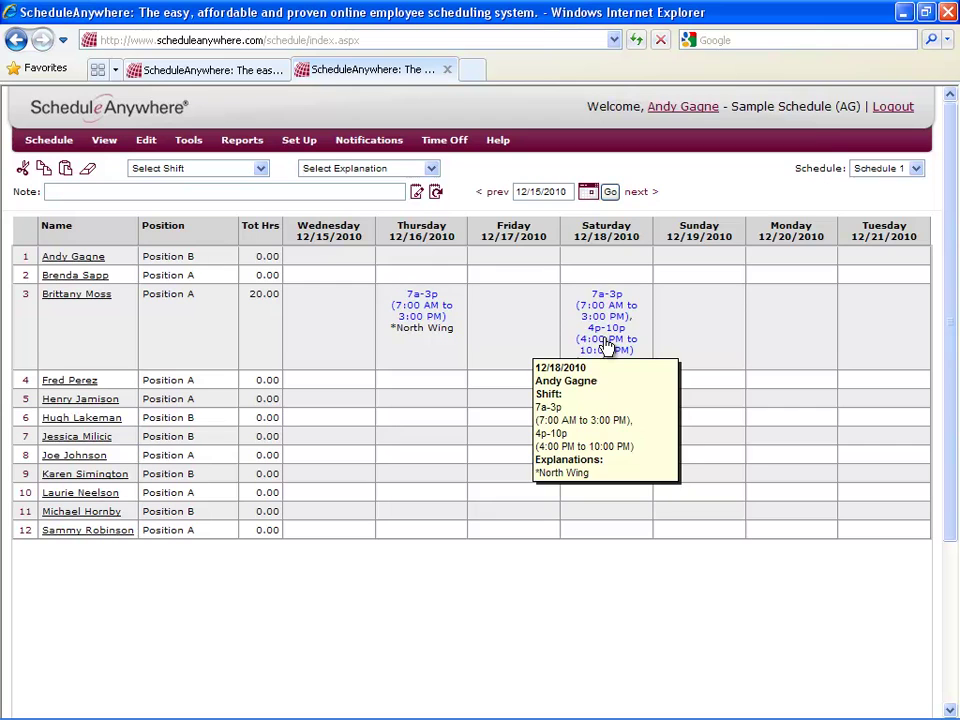
pyautogui.click(338, 403)
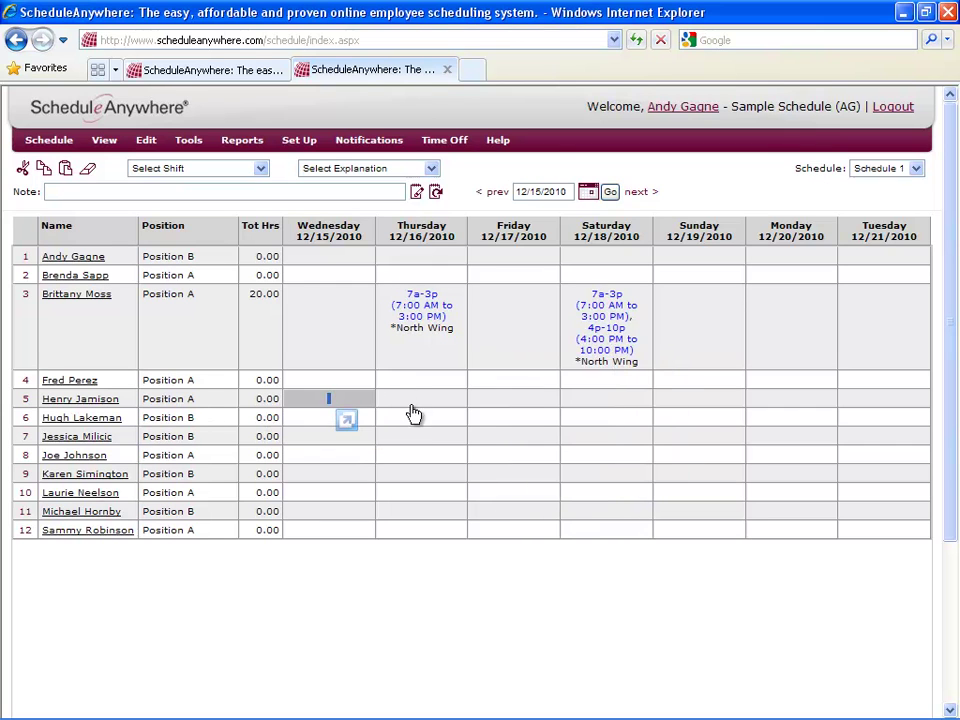
pyautogui.click(514, 401)
pyautogui.click(606, 401)
pyautogui.click(690, 403)
pyautogui.moveTo(690, 403); pyautogui.dragTo(493, 454)
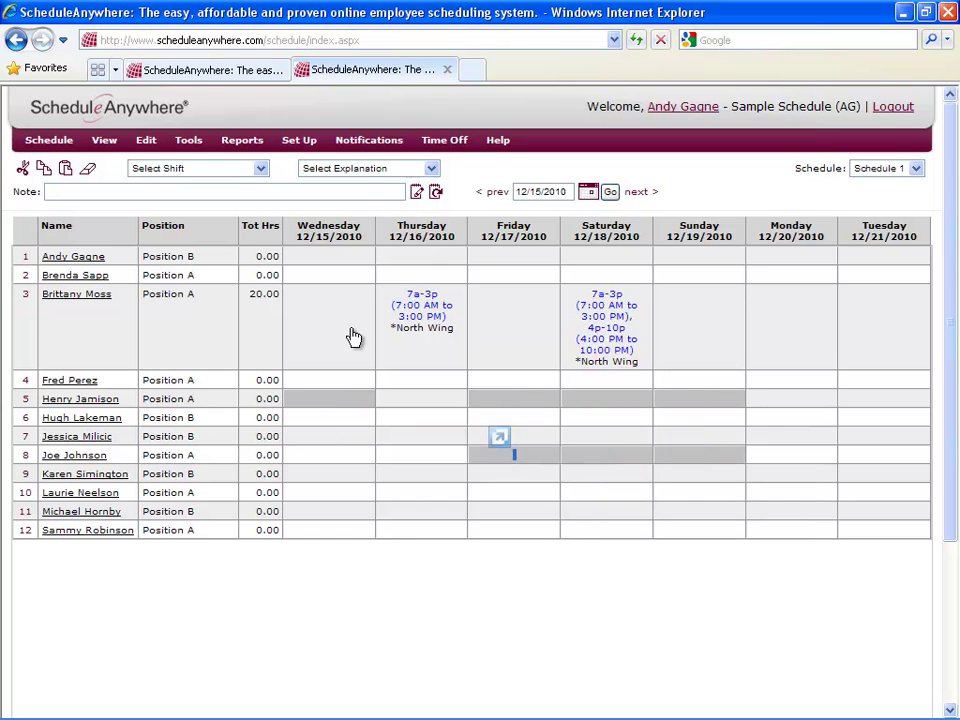
# Assign the 6a-4p shift with the *South Wing explanation to the selected cells.
pyautogui.click(262, 170)
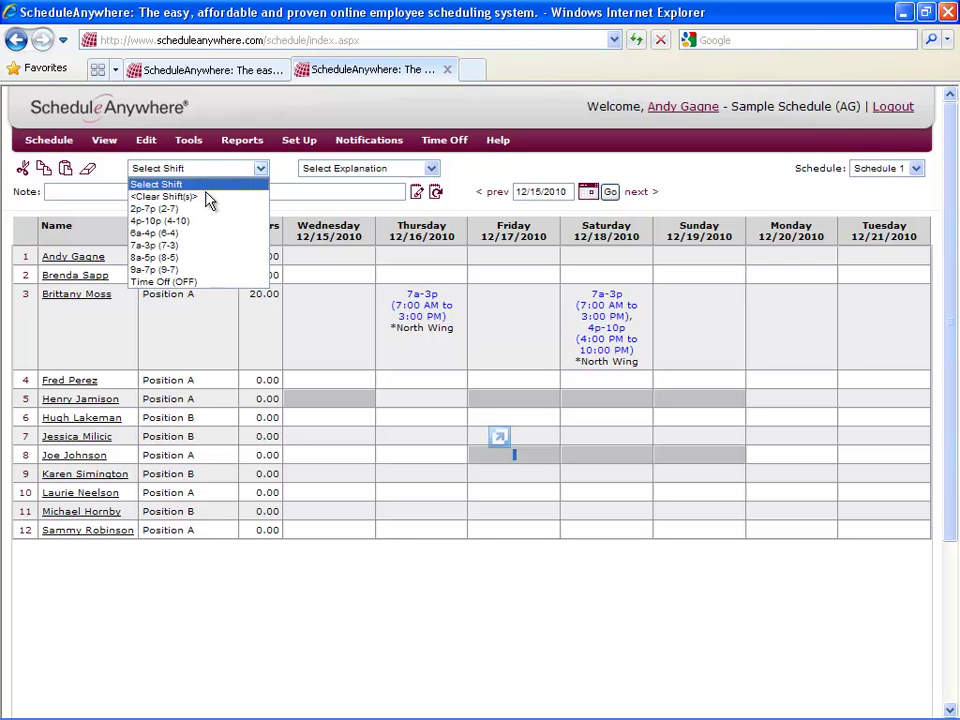
pyautogui.click(196, 238)
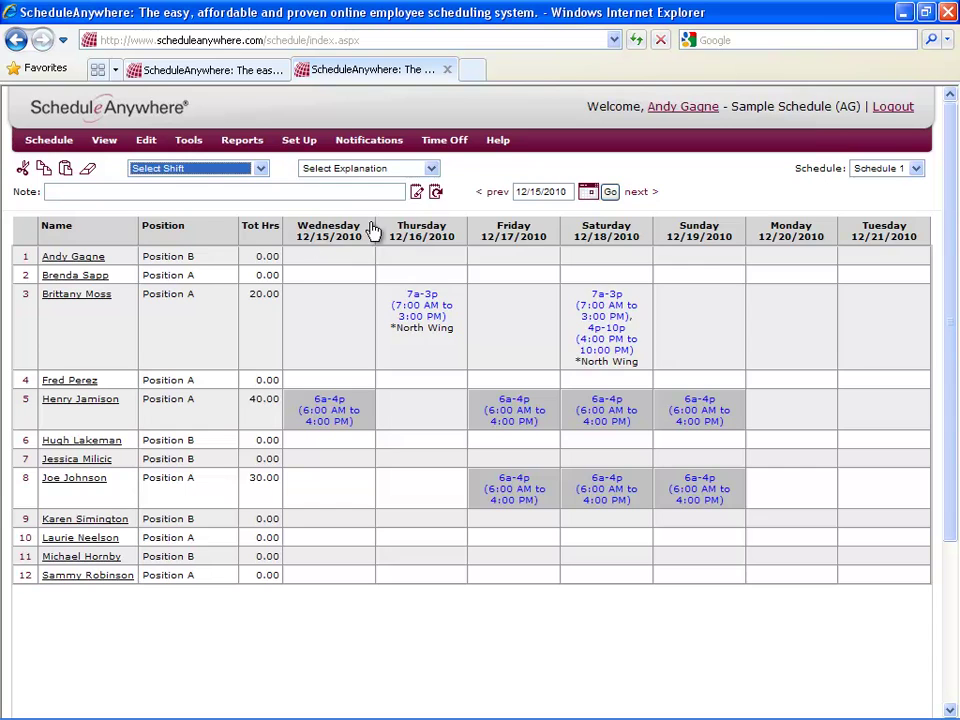
pyautogui.click(427, 172)
pyautogui.click(357, 220)
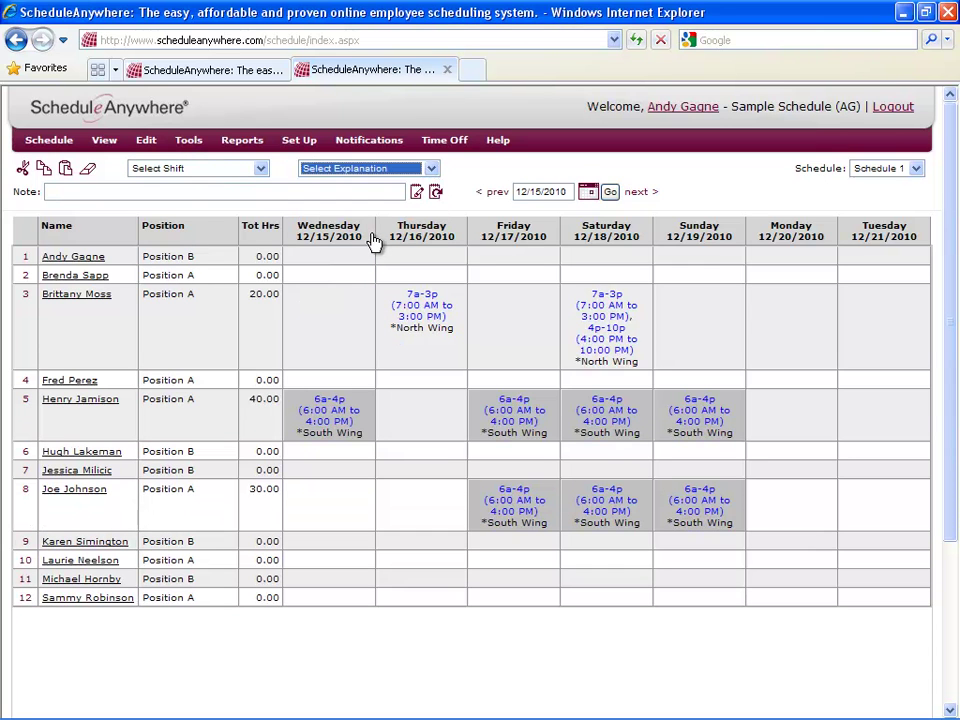
# Enter 'Special Project' in the Note box and save it to the selected shifts.
pyautogui.click(372, 243)
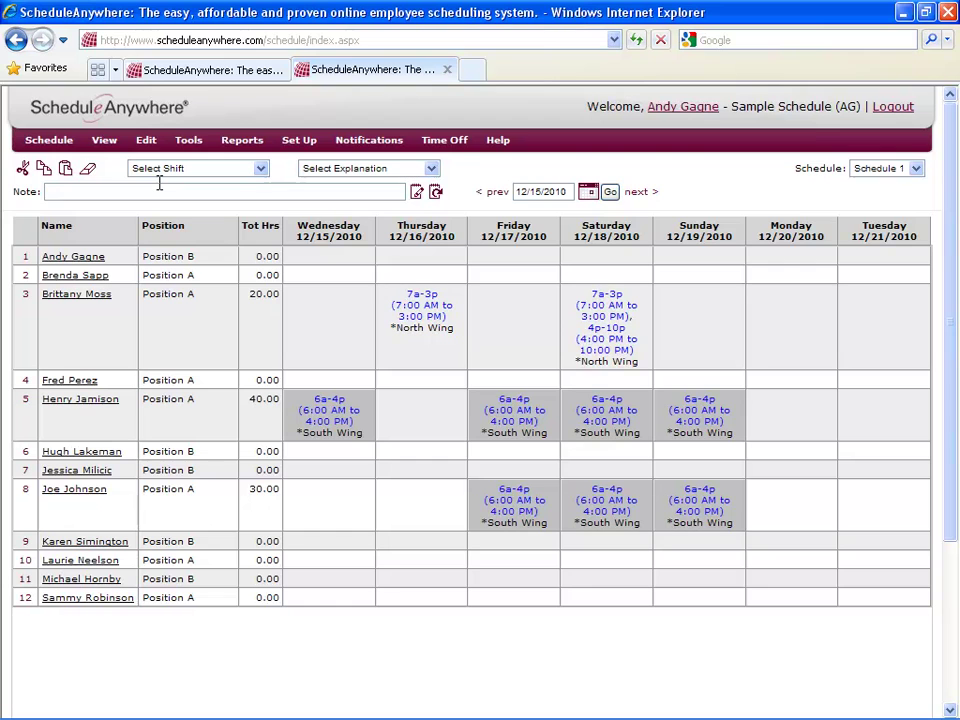
pyautogui.write('Special Project')
pyautogui.click(417, 192)
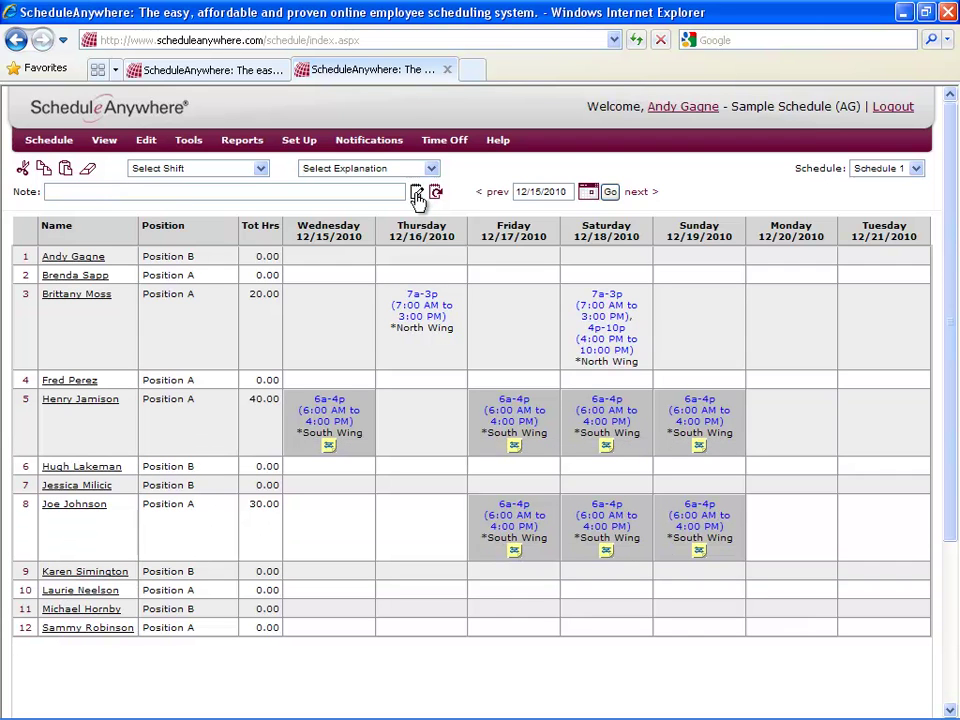